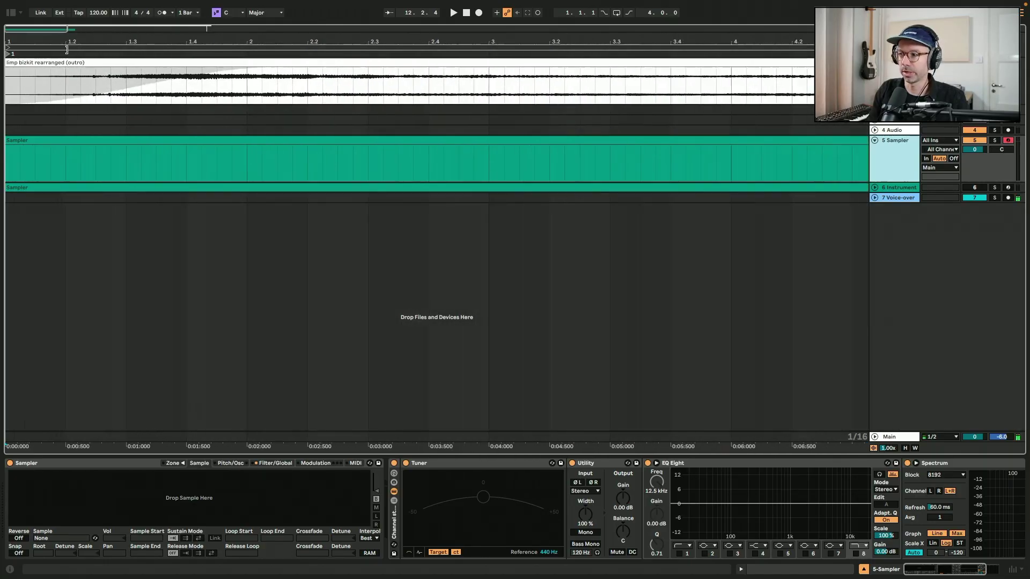
{"action": "left_click_drag", "start_coordinate": [66, 49], "coordinate": [78, 46]}
{"action": "left_click", "coordinate": [84, 140]}
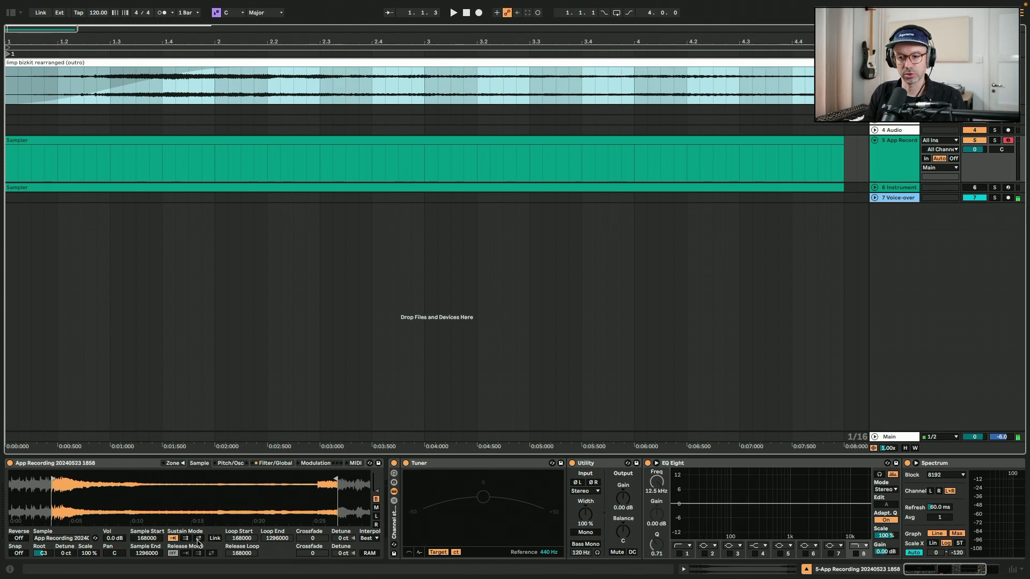
{"action": "left_click", "coordinate": [267, 464]}
{"action": "left_click", "coordinate": [203, 463]}
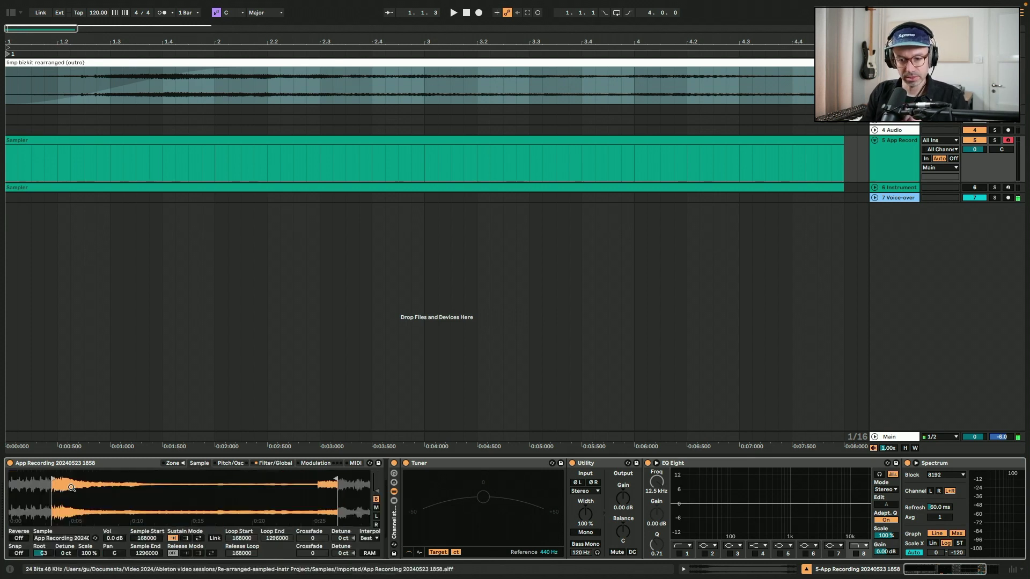
Move the sample start to 706647, audition a note from octave C3, and raise the Utility output gain to 5 dB.
{"action": "left_click_drag", "start_coordinate": [54, 477], "coordinate": [148, 478]}
{"action": "key", "text": "x"}
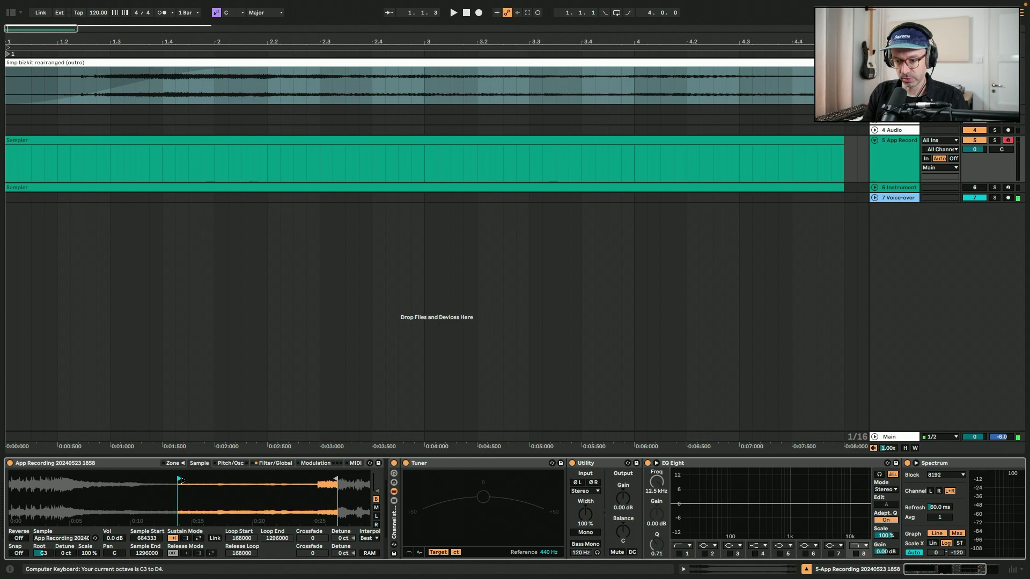
{"action": "key", "text": "a"}
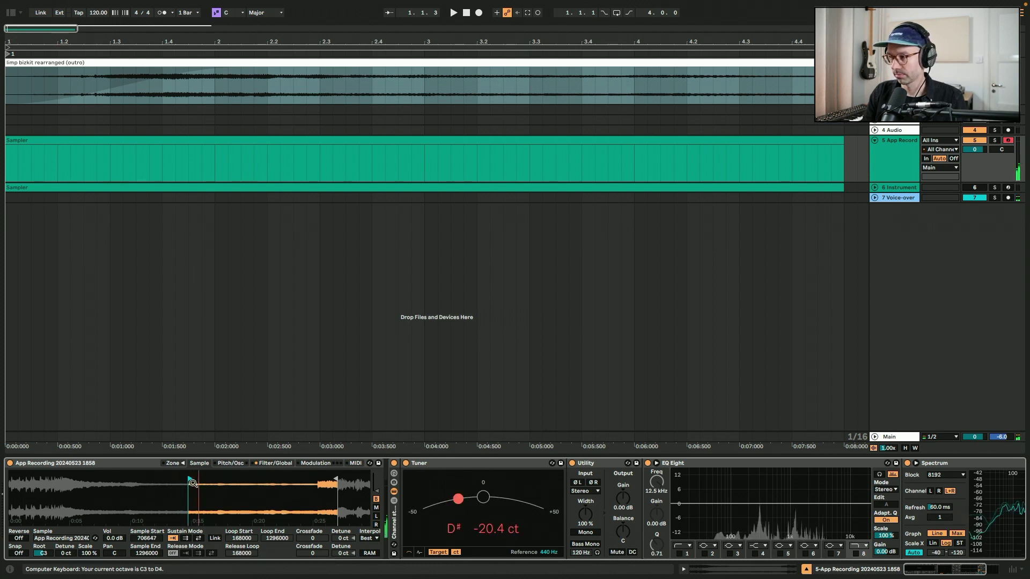
{"action": "left_click_drag", "start_coordinate": [622, 510], "coordinate": [621, 504]}
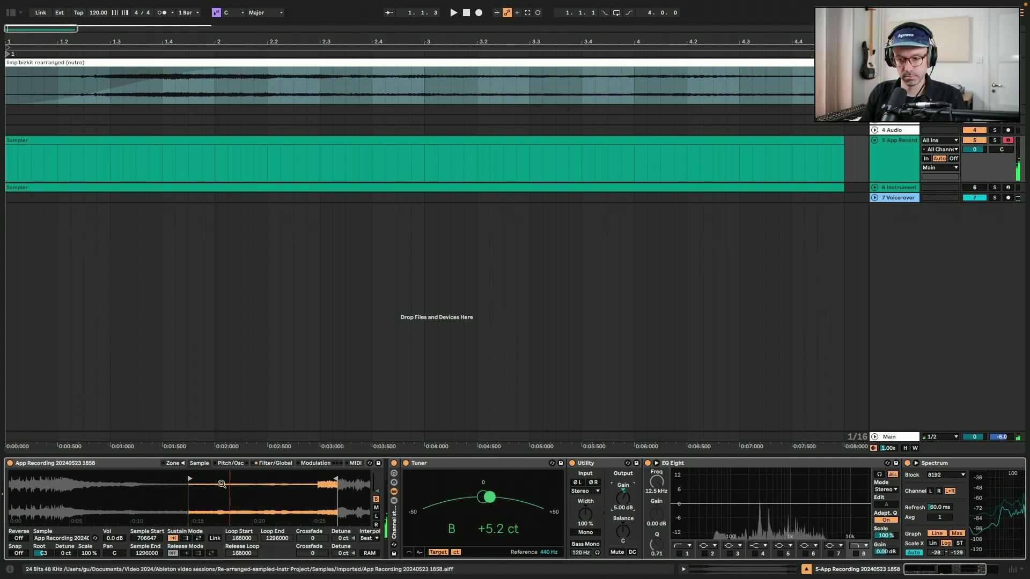
Narrow the Sampler playback region to the quiet sustained part, with sample start 869181 and sample end 912764.
{"action": "left_click_drag", "start_coordinate": [190, 479], "coordinate": [233, 477]}
{"action": "left_click_drag", "start_coordinate": [336, 478], "coordinate": [249, 512]}
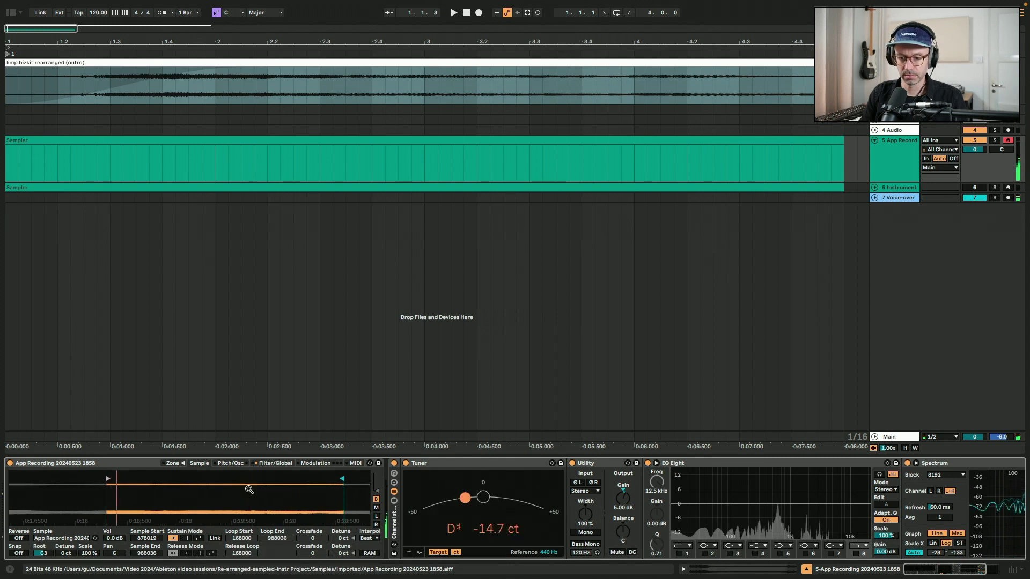
{"action": "mouse_move", "coordinate": [107, 479]}
{"action": "left_mouse_down"}
{"action": "mouse_move", "coordinate": [52, 479]}
{"action": "mouse_move", "coordinate": [92, 489]}
{"action": "left_mouse_up"}
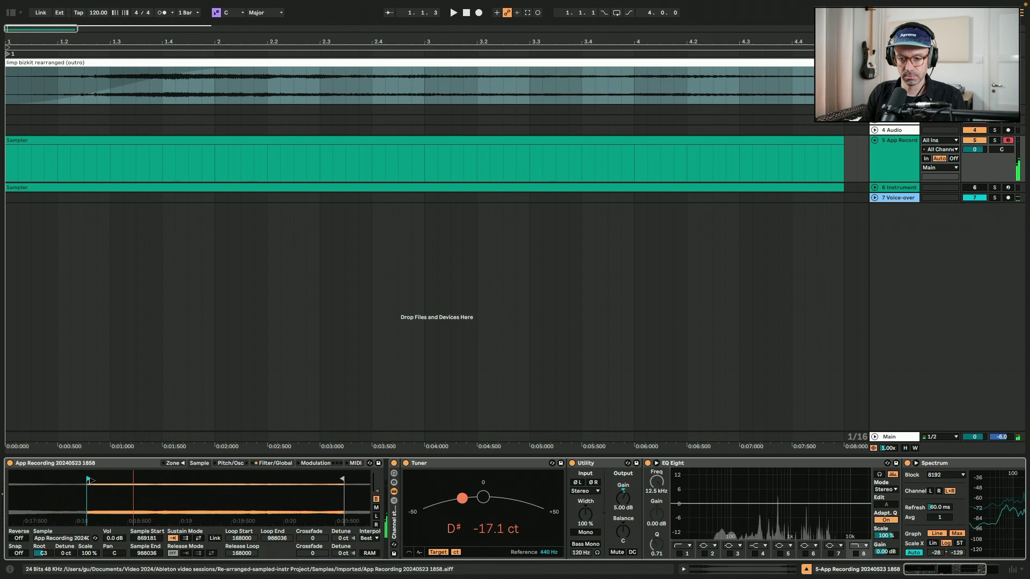
{"action": "left_click_drag", "start_coordinate": [345, 483], "coordinate": [182, 485]}
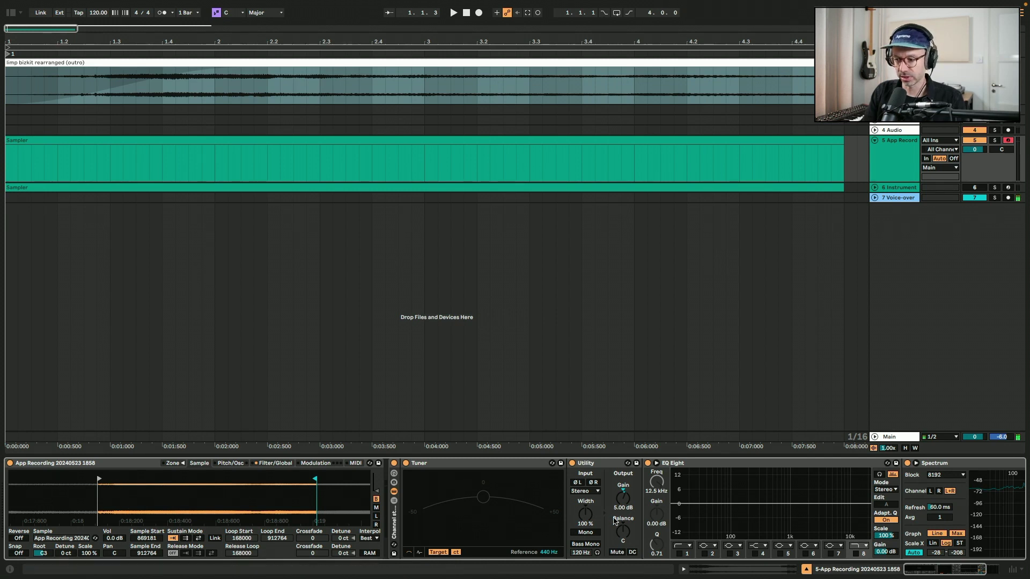
Set the Utility input mode to Right and enable EQ Eight's band 1 low cut at 100 Hz.
{"action": "left_click", "coordinate": [590, 494]}
{"action": "left_click", "coordinate": [592, 513]}
{"action": "left_click", "coordinate": [678, 547]}
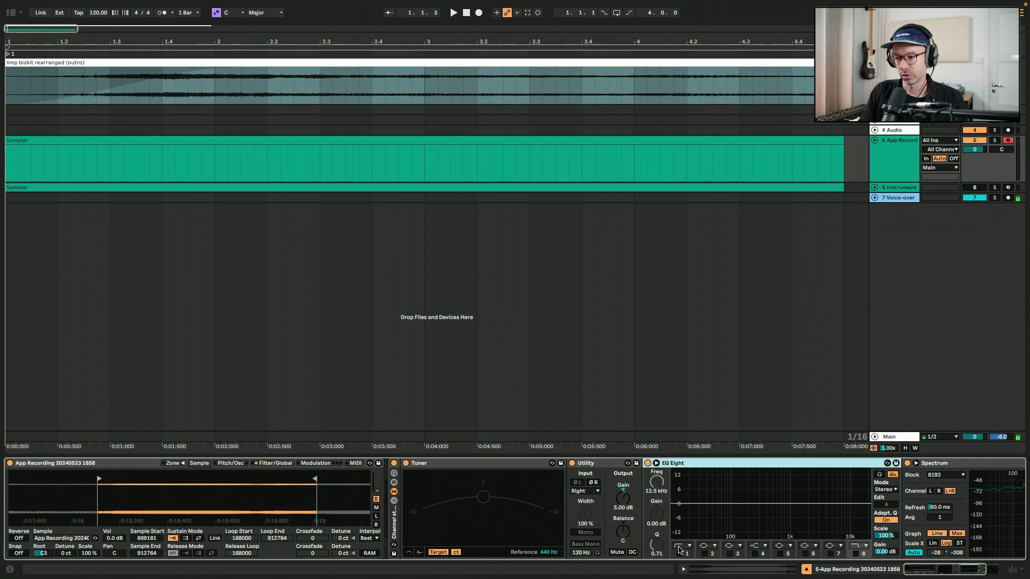
{"action": "left_click", "coordinate": [679, 553]}
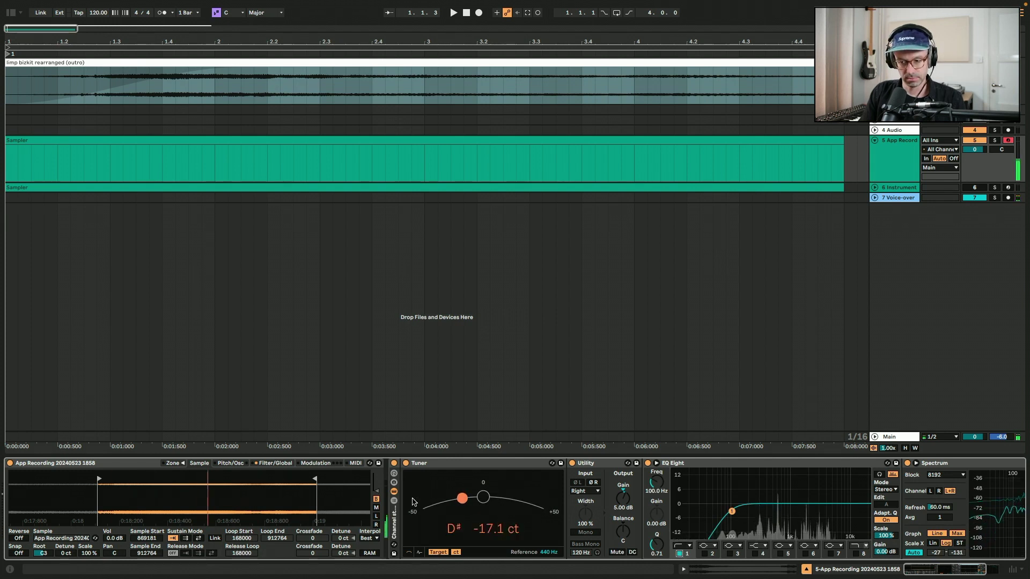
Move the sample start to 866658 and enable a back-and-forth sustain loop from 869409 to 909150 with a crossfade of 6799.
{"action": "left_click_drag", "start_coordinate": [98, 478], "coordinate": [87, 479]}
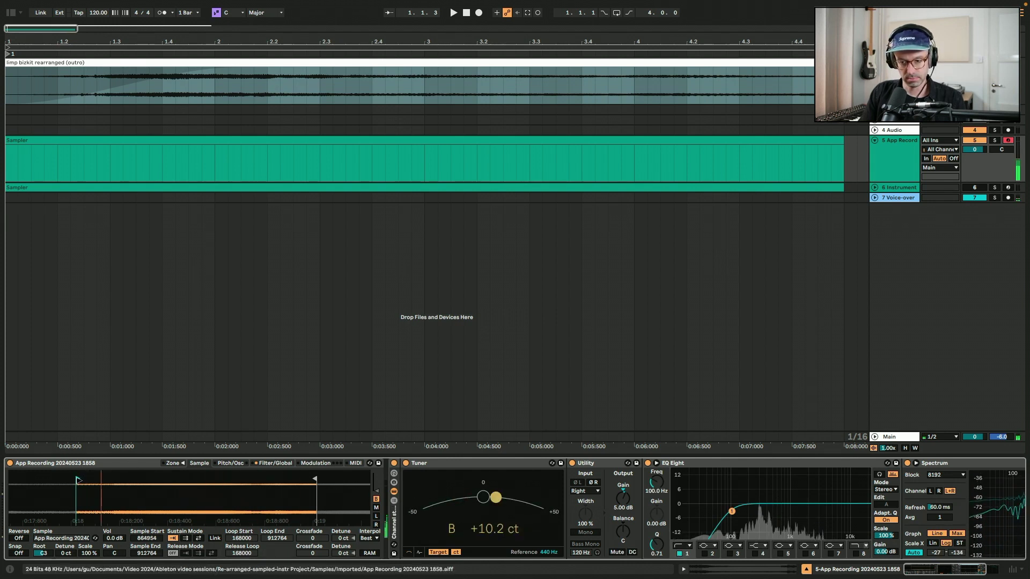
{"action": "left_click", "coordinate": [198, 537]}
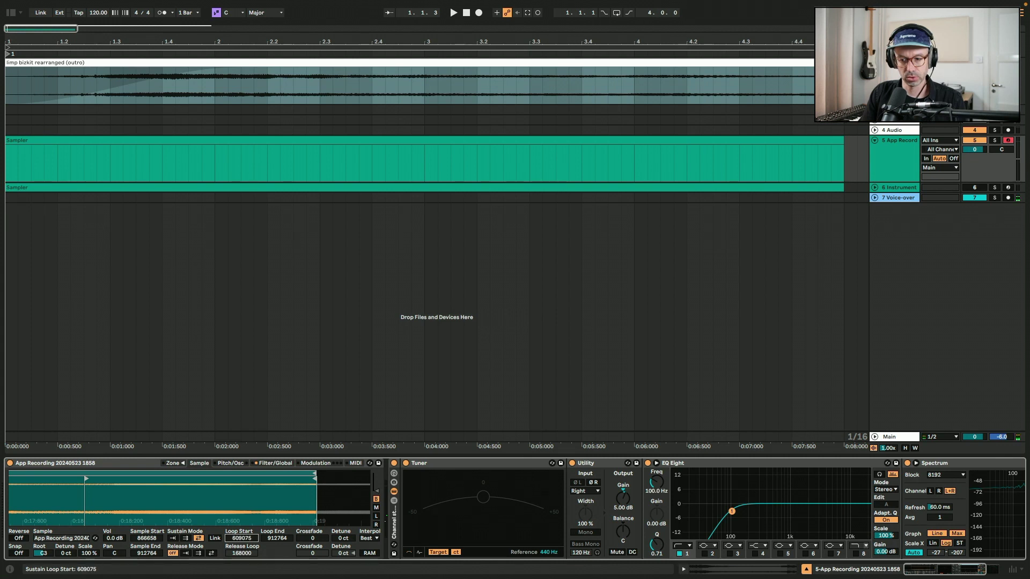
{"action": "left_click_drag", "start_coordinate": [240, 537], "coordinate": [240, 510]}
{"action": "left_click_drag", "start_coordinate": [279, 538], "coordinate": [313, 529]}
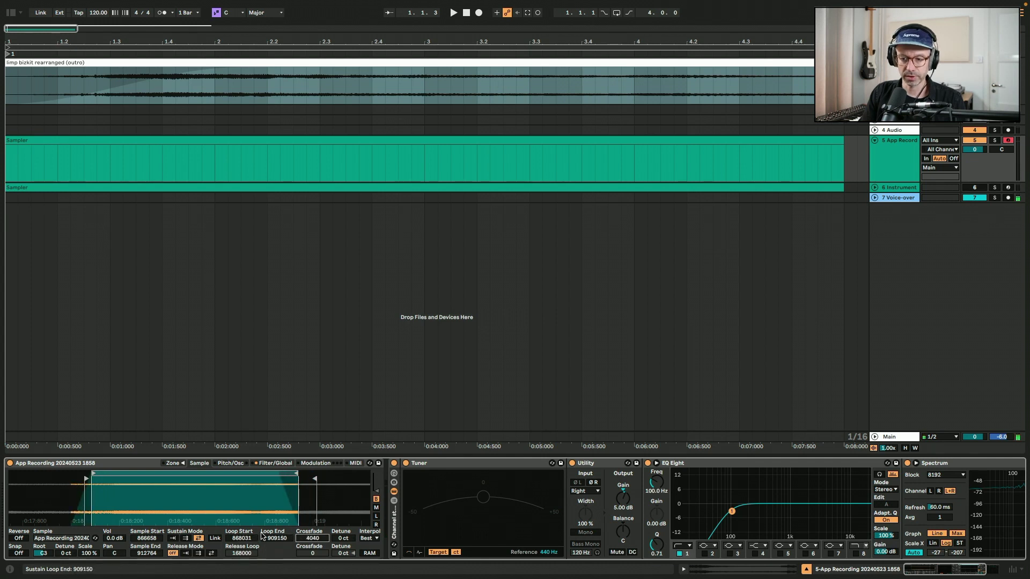
{"action": "left_click_drag", "start_coordinate": [242, 537], "coordinate": [241, 534]}
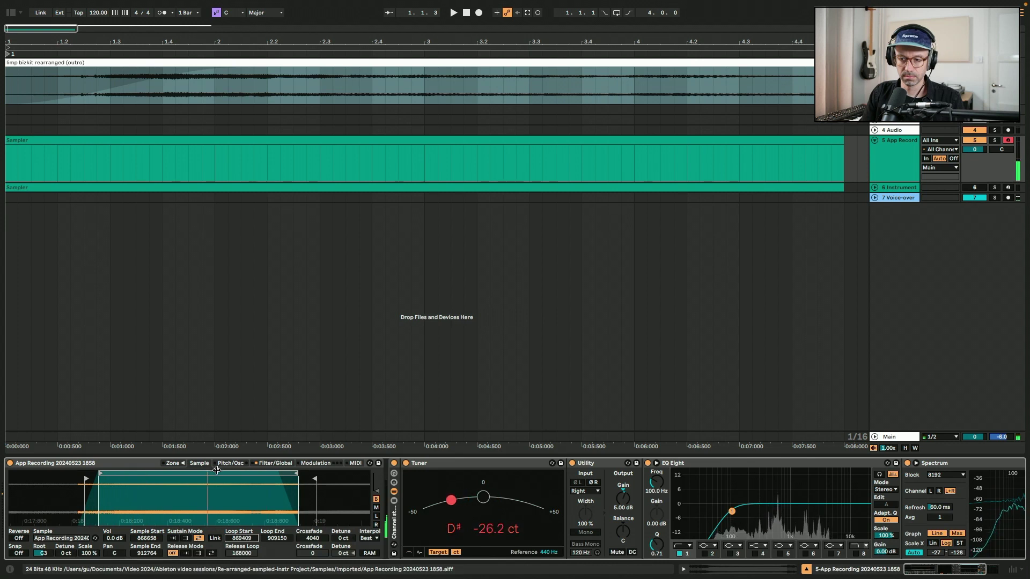
{"action": "left_click_drag", "start_coordinate": [312, 538], "coordinate": [312, 526]}
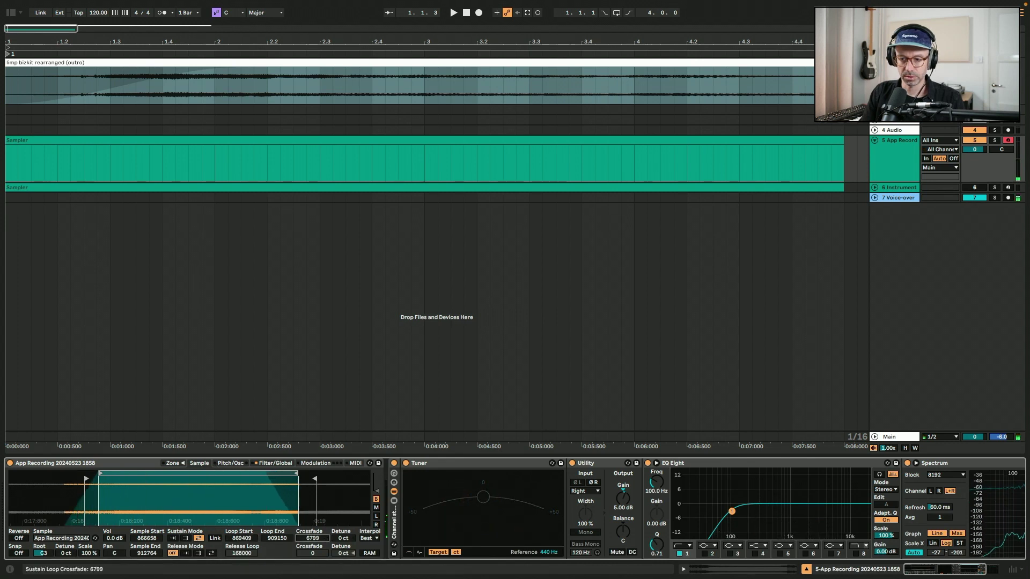
Shift the sample region to 823120–869790 and the sustain loop to 831339–865926, with a crossfade of 11199.
{"action": "left_click_drag", "start_coordinate": [315, 487], "coordinate": [266, 474]}
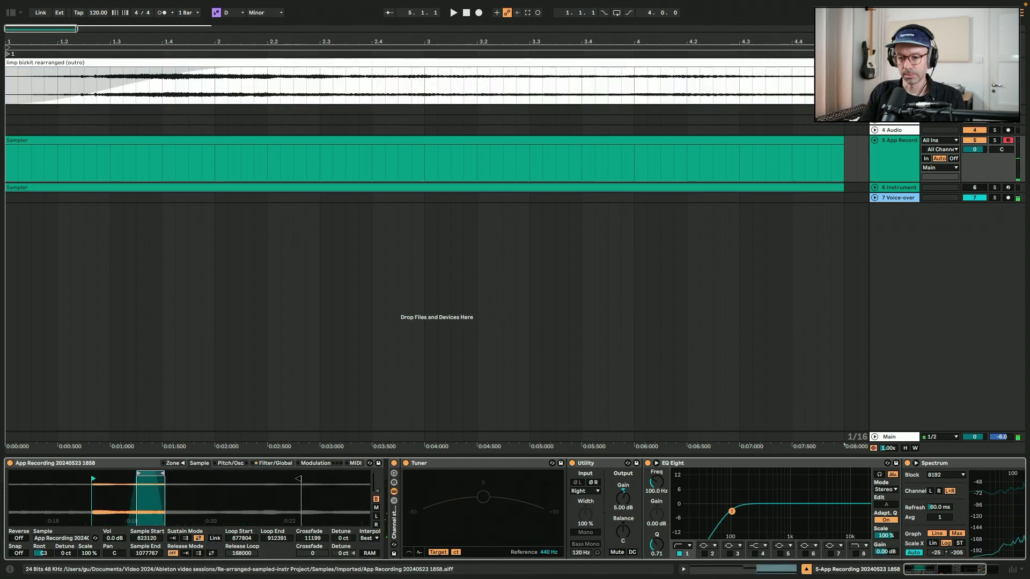
{"action": "mouse_move", "coordinate": [299, 478]}
{"action": "left_mouse_down"}
{"action": "mouse_move", "coordinate": [177, 489]}
{"action": "mouse_move", "coordinate": [227, 489]}
{"action": "mouse_move", "coordinate": [207, 475]}
{"action": "mouse_move", "coordinate": [164, 475]}
{"action": "mouse_move", "coordinate": [187, 475]}
{"action": "left_mouse_up"}
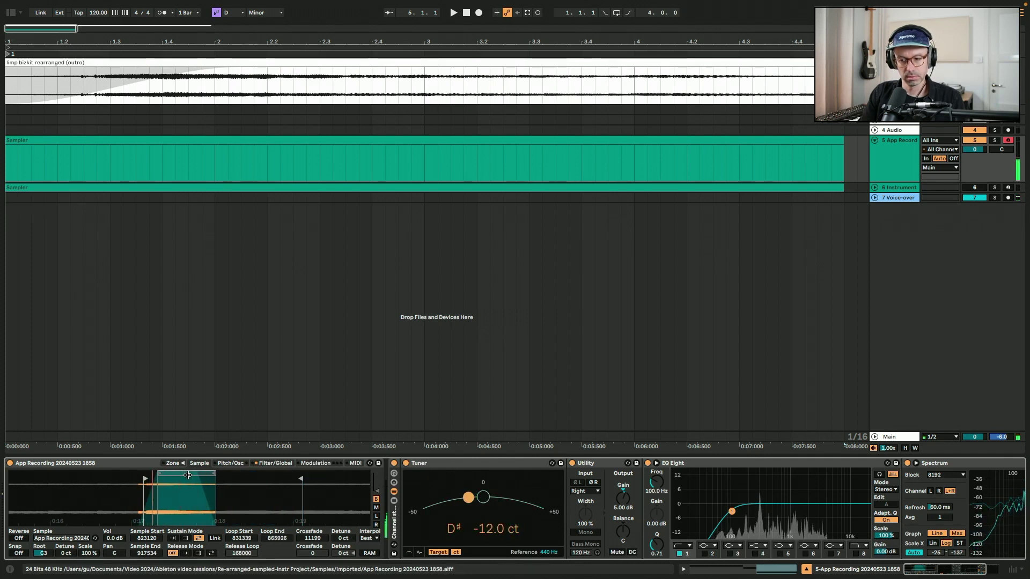
{"action": "left_click_drag", "start_coordinate": [298, 478], "coordinate": [275, 478]}
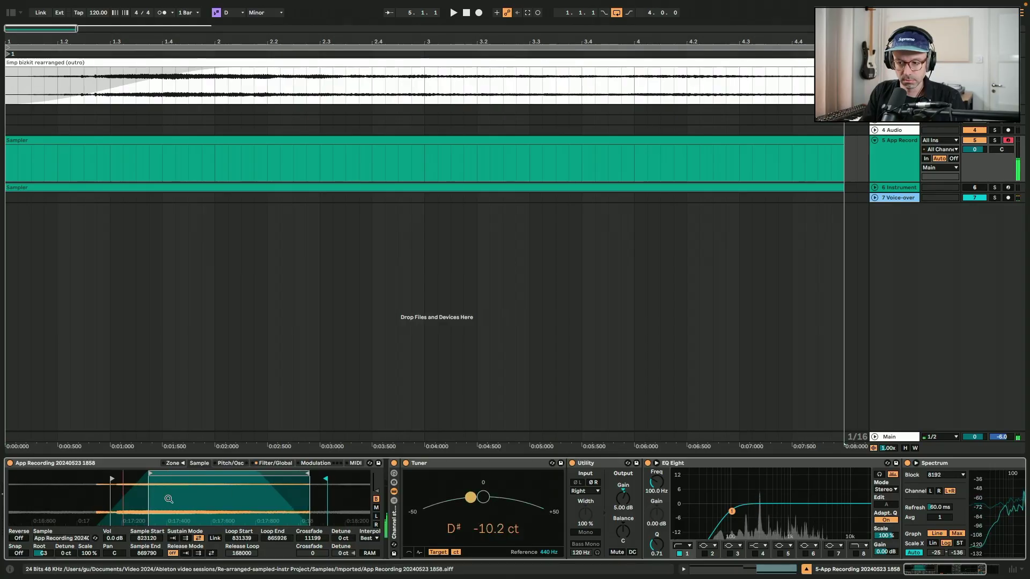
Reduce the sustain loop crossfade to 7979 and shift the loop to run from 830534 to 865121.
{"action": "left_click_drag", "start_coordinate": [168, 499], "coordinate": [140, 498]}
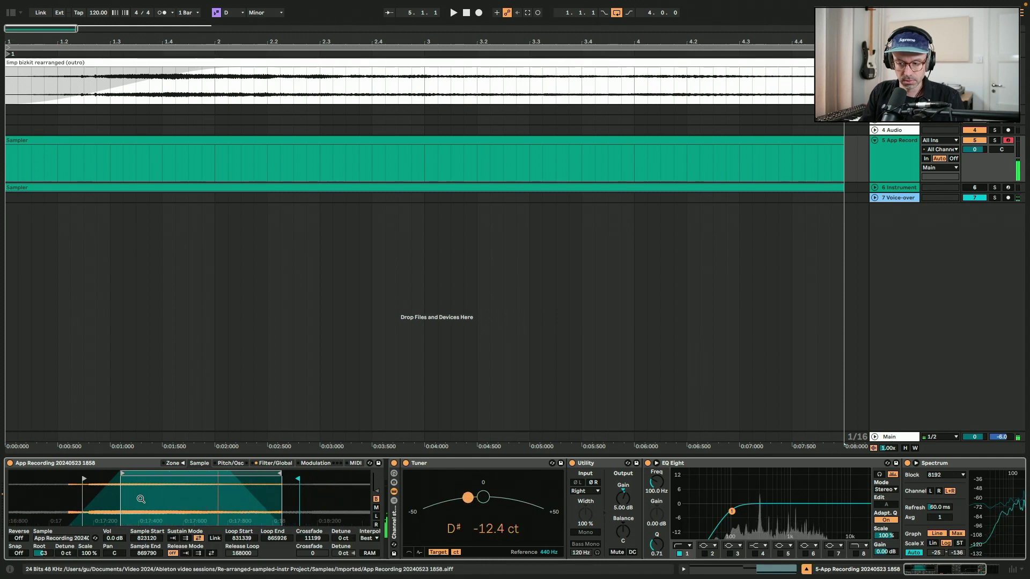
{"action": "left_click_drag", "start_coordinate": [192, 473], "coordinate": [196, 473]}
{"action": "left_click", "coordinate": [312, 538]}
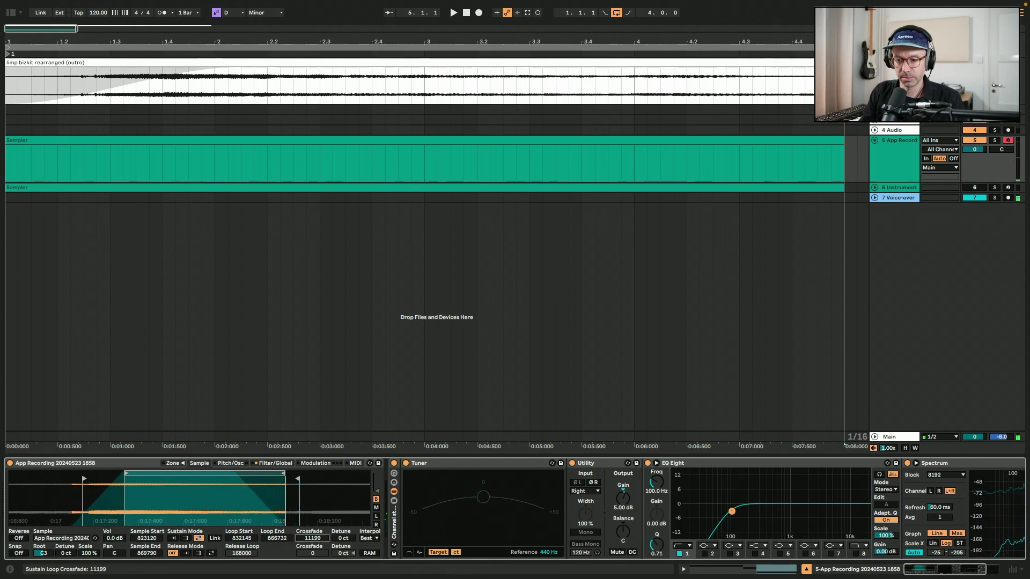
{"action": "left_click_drag", "start_coordinate": [312, 537], "coordinate": [313, 546]}
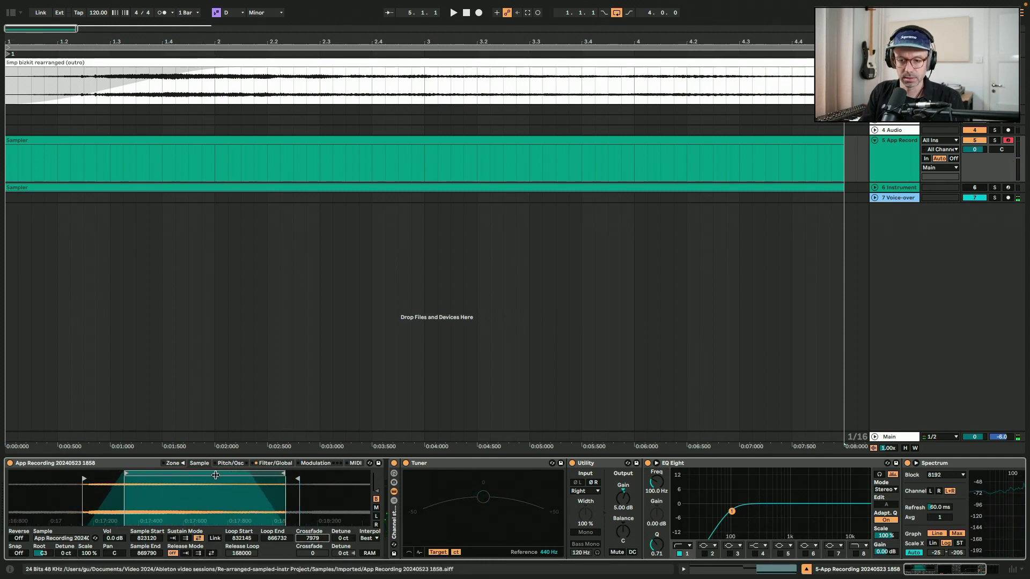
{"action": "left_click_drag", "start_coordinate": [216, 475], "coordinate": [207, 475]}
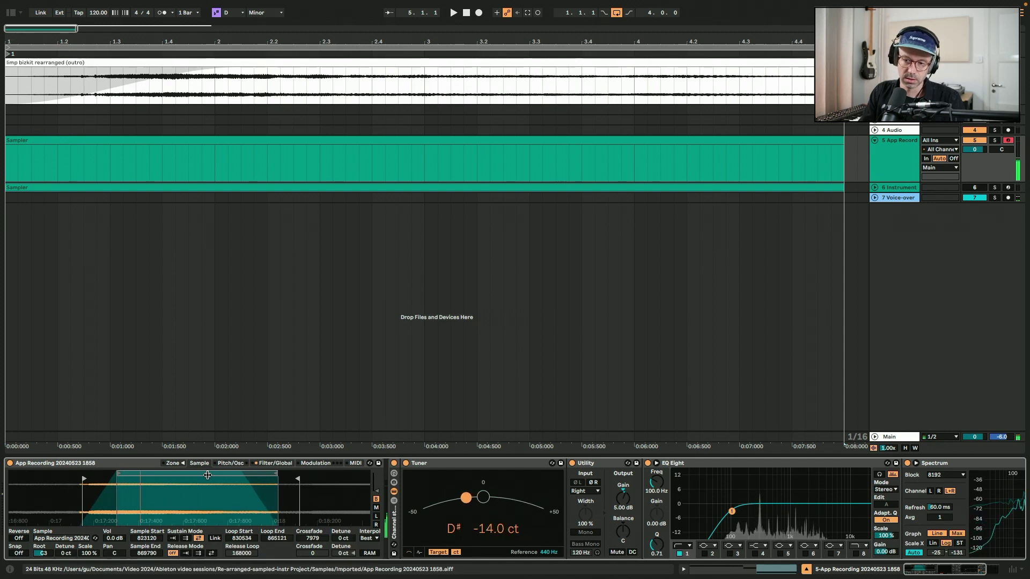
Set the Sampler volume envelope to a 10 ms attack and a 2.50 s release, and return to the sample view.
{"action": "left_click", "coordinate": [275, 463]}
{"action": "left_click", "coordinate": [316, 534]}
{"action": "type", "text": "2.0 dB"}
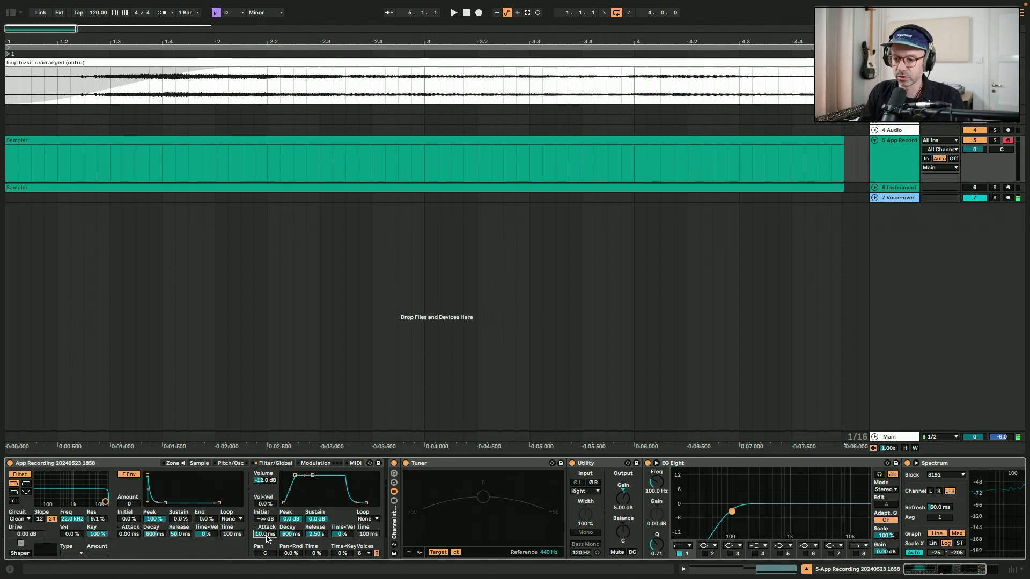
{"action": "left_click", "coordinate": [193, 464]}
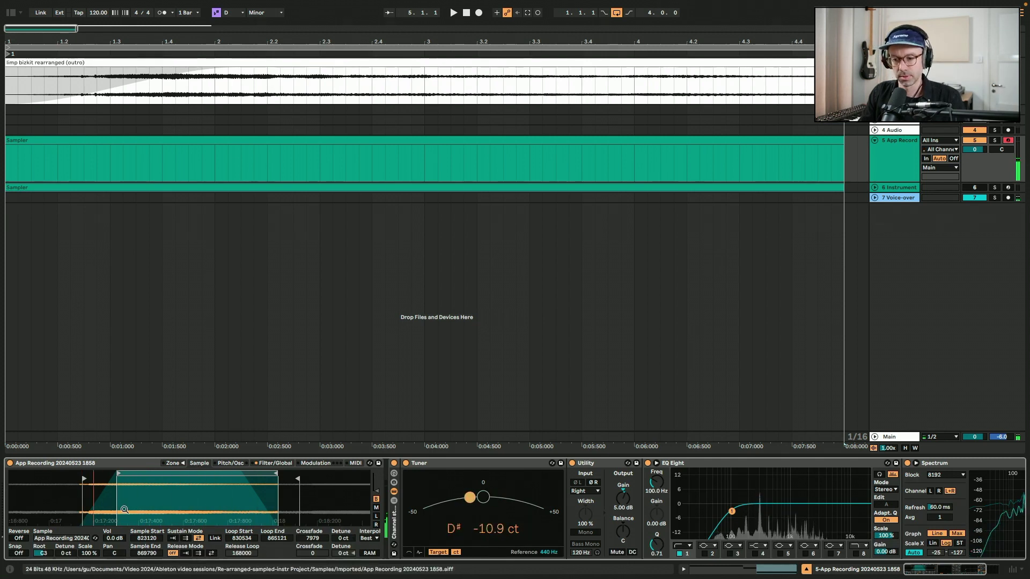
Set the sample's root key to D#3 and detune to +12 ct, and play notes in several octaves to check the tuning.
{"action": "left_click_drag", "start_coordinate": [43, 553], "coordinate": [43, 550]}
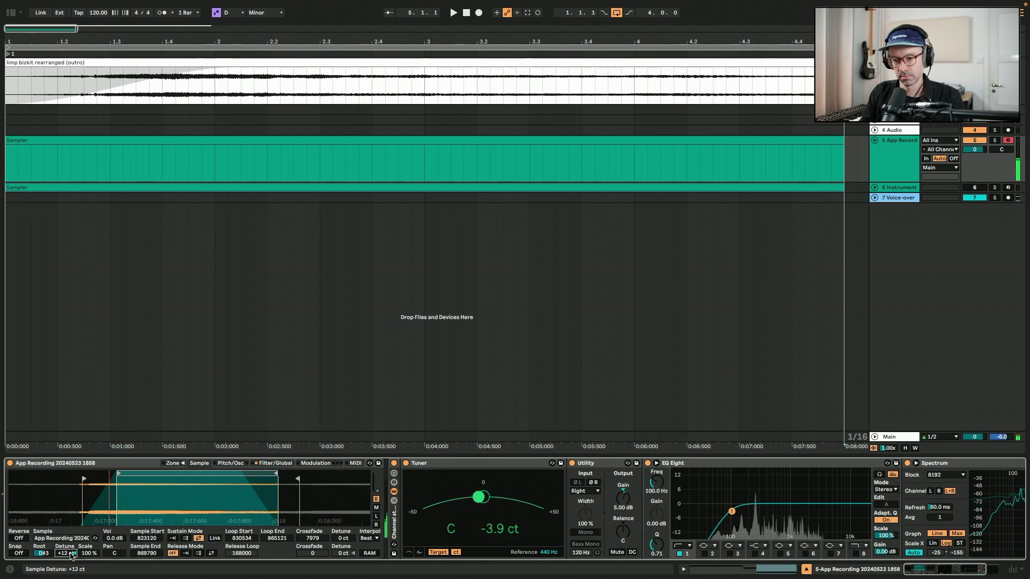
{"action": "key", "text": "x"}
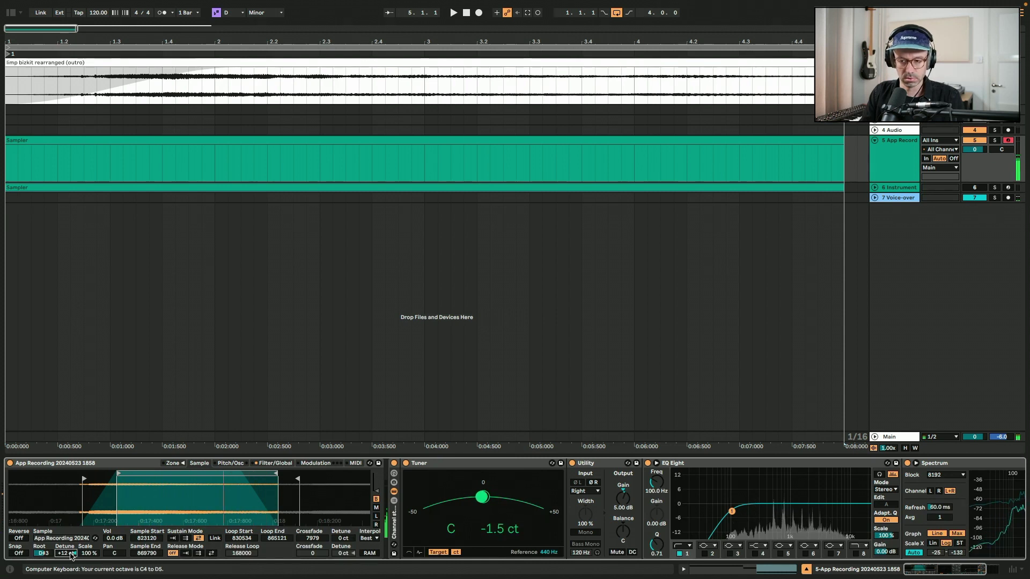
{"action": "key", "text": "z"}
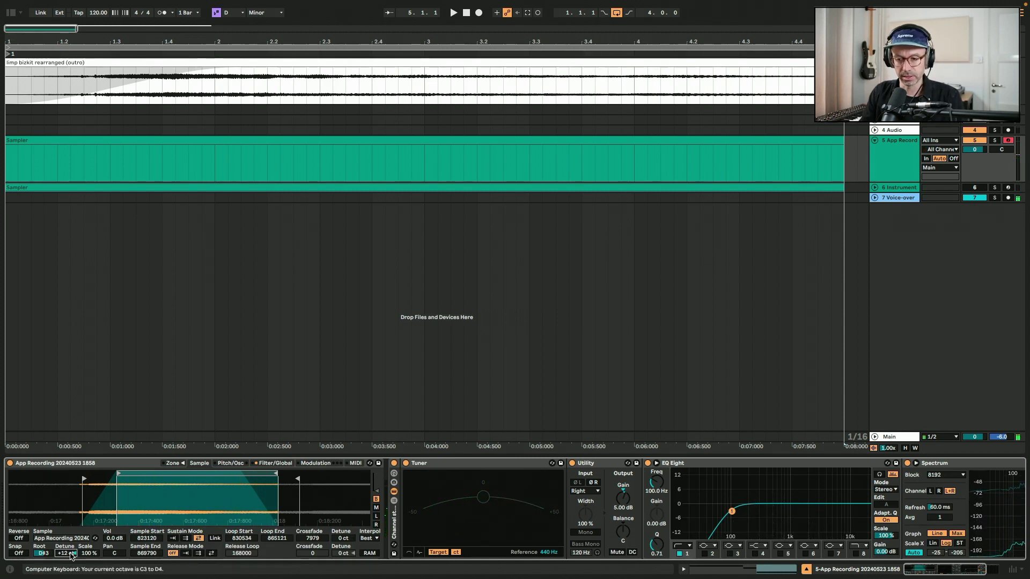
{"action": "key", "text": "h"}
{"action": "key", "text": "f"}
{"action": "key", "text": "z"}
{"action": "key", "text": "a"}
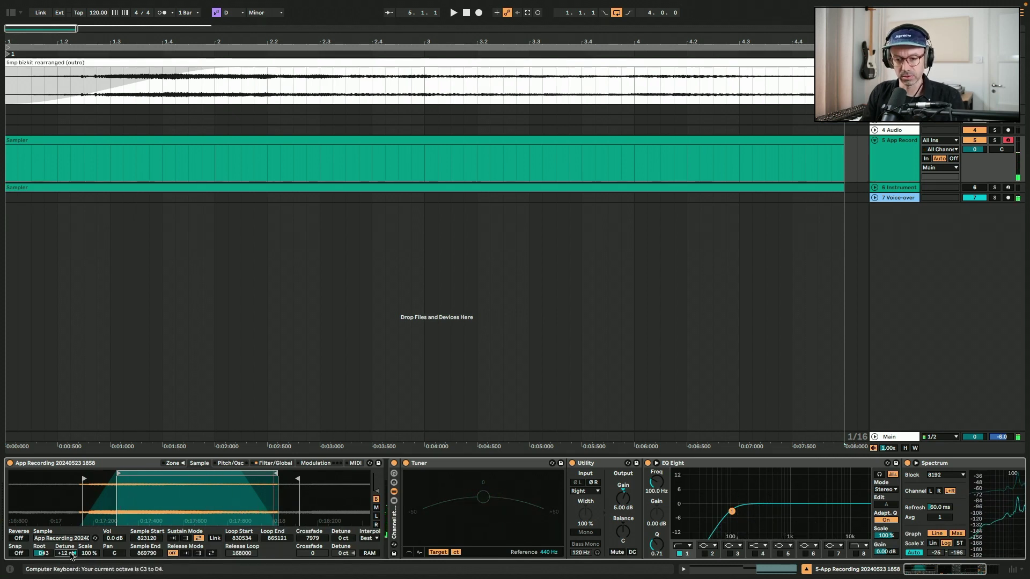
{"action": "key", "text": "a"}
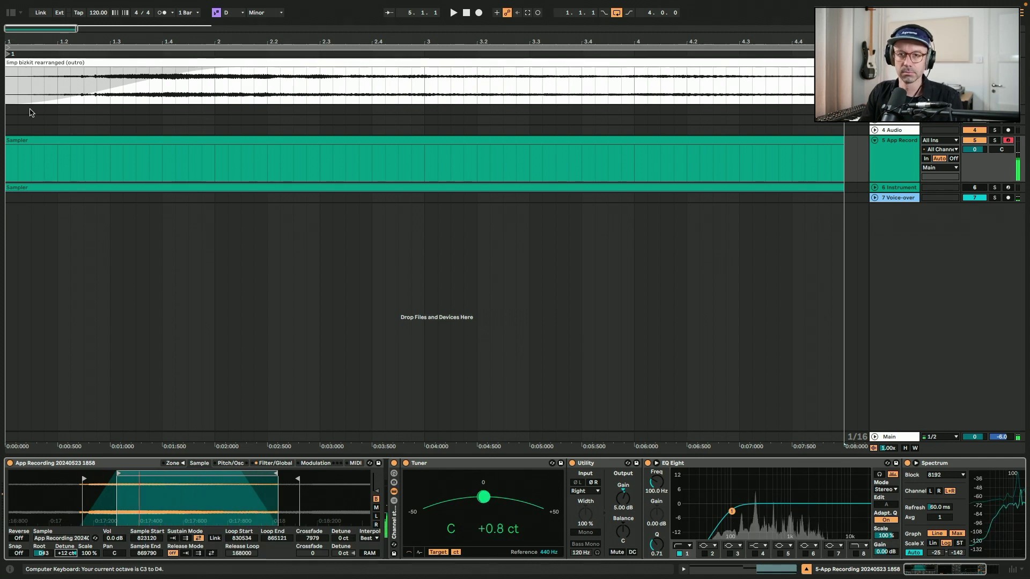
Show the browser and add the Delay audio effect after EQ Eight on the Sampler track.
{"action": "key", "text": "super+alt+b"}
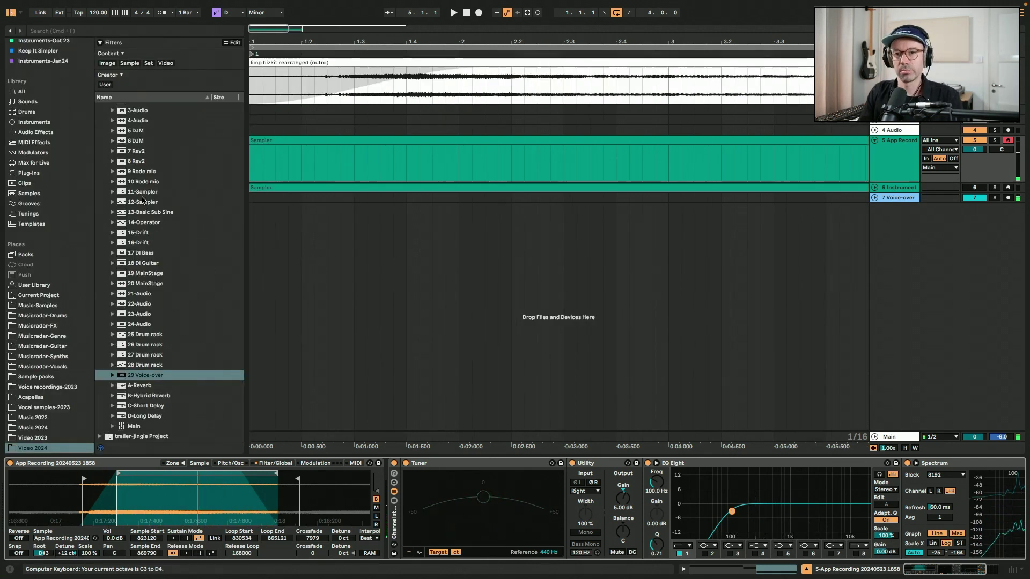
{"action": "left_click", "coordinate": [64, 131]}
{"action": "left_click", "coordinate": [131, 175]}
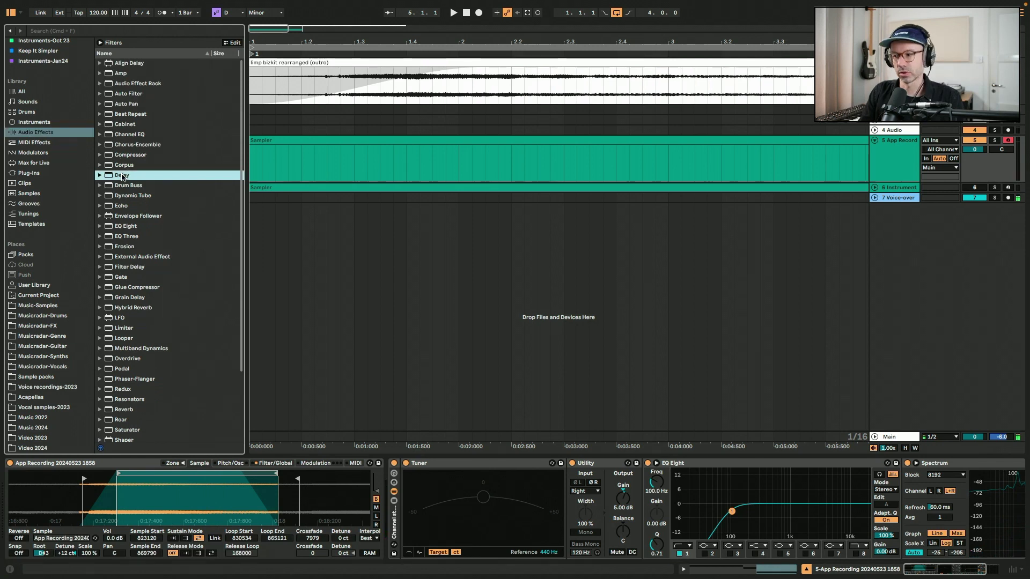
{"action": "key", "text": "Return"}
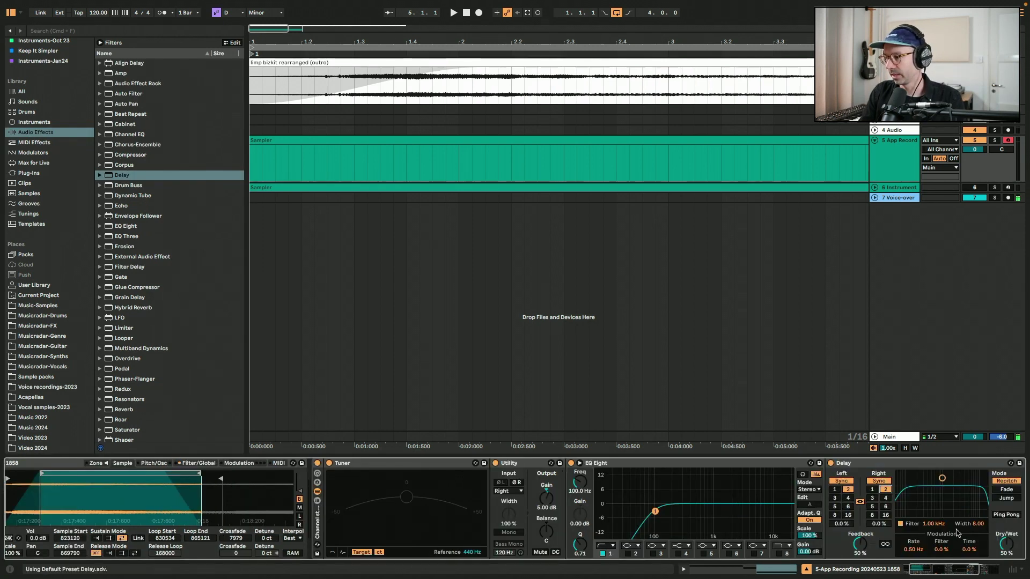
Set the Delay filter to 3.00 kHz with width 3.02, the right delay offset to -3.0 %, and feedback to 40 %.
{"action": "left_click_drag", "start_coordinate": [976, 523], "coordinate": [939, 502]}
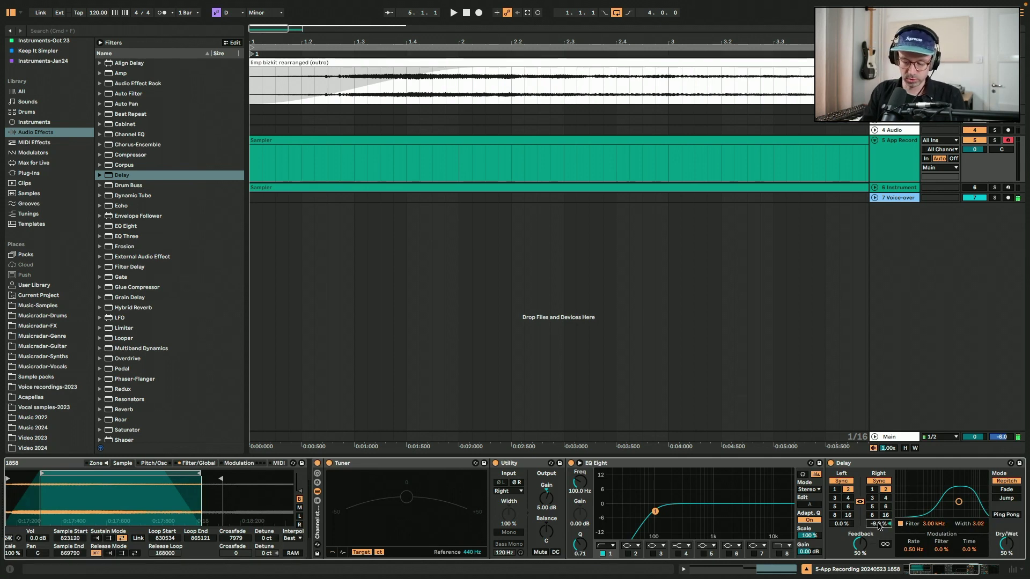
{"action": "left_click", "coordinate": [859, 464]}
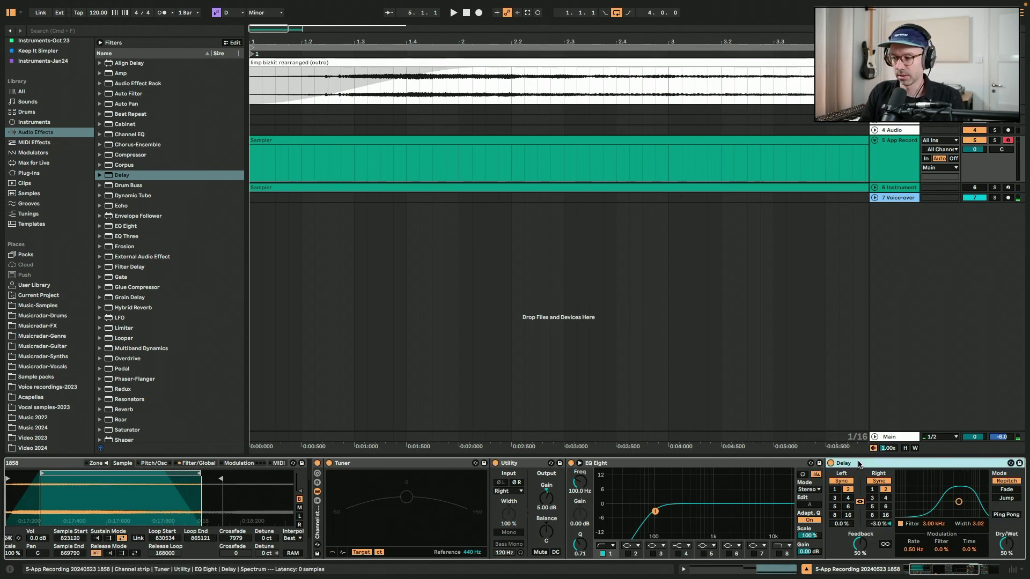
{"action": "left_click_drag", "start_coordinate": [859, 543], "coordinate": [859, 546]}
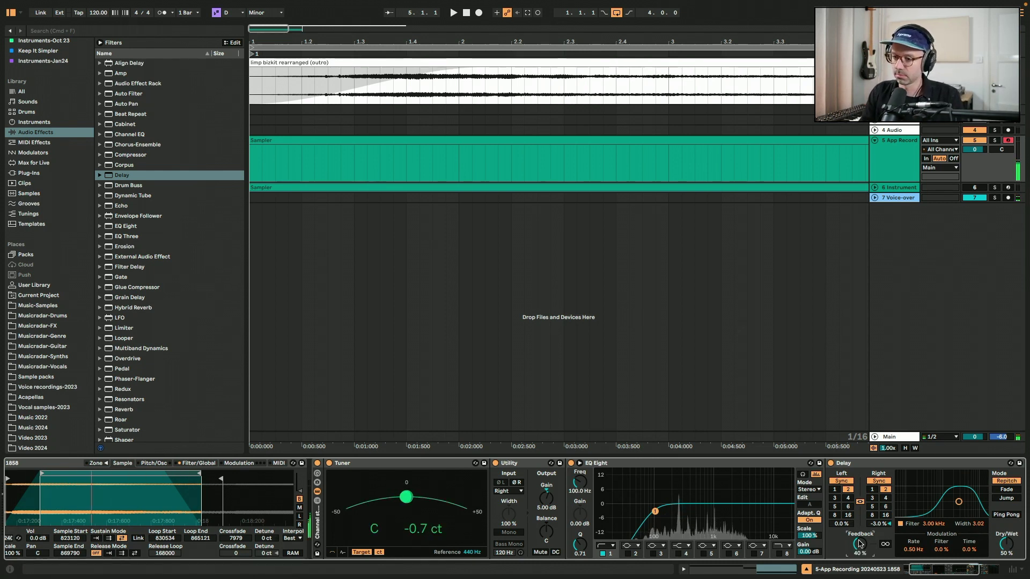
Set the Sampler's sample volume to 3.0 dB.
{"action": "left_click_drag", "start_coordinate": [38, 537], "coordinate": [37, 539]}
{"action": "type", "text": "3"}
{"action": "key", "text": "Return"}
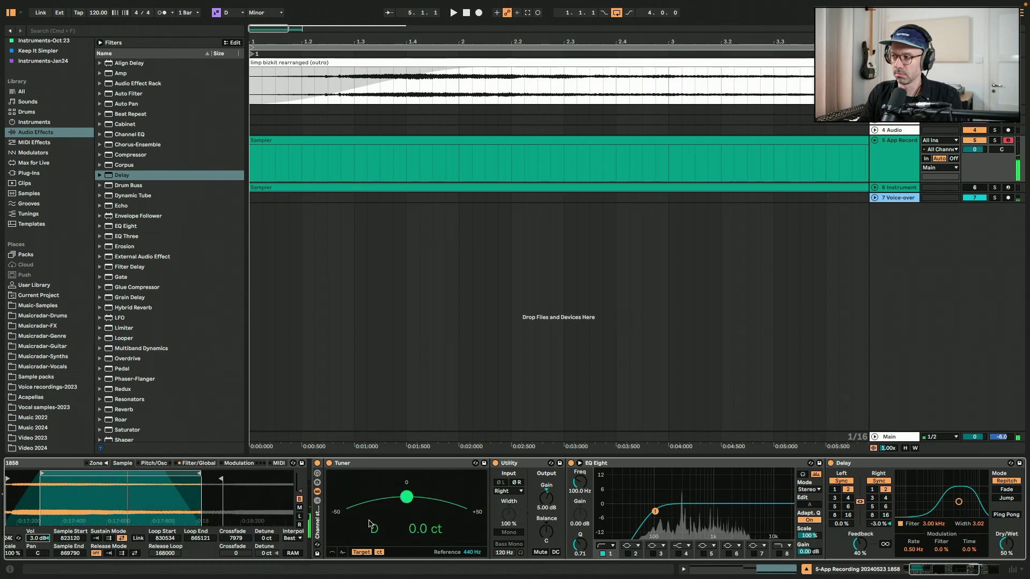
Add the Auto Pan effect after Delay, with the amount at 35 % and the rate at 0.40 Hz.
{"action": "scroll", "coordinate": [368, 524], "scroll_direction": "left", "scroll_amount": 3}
{"action": "left_click_drag", "start_coordinate": [132, 104], "coordinate": [843, 516]}
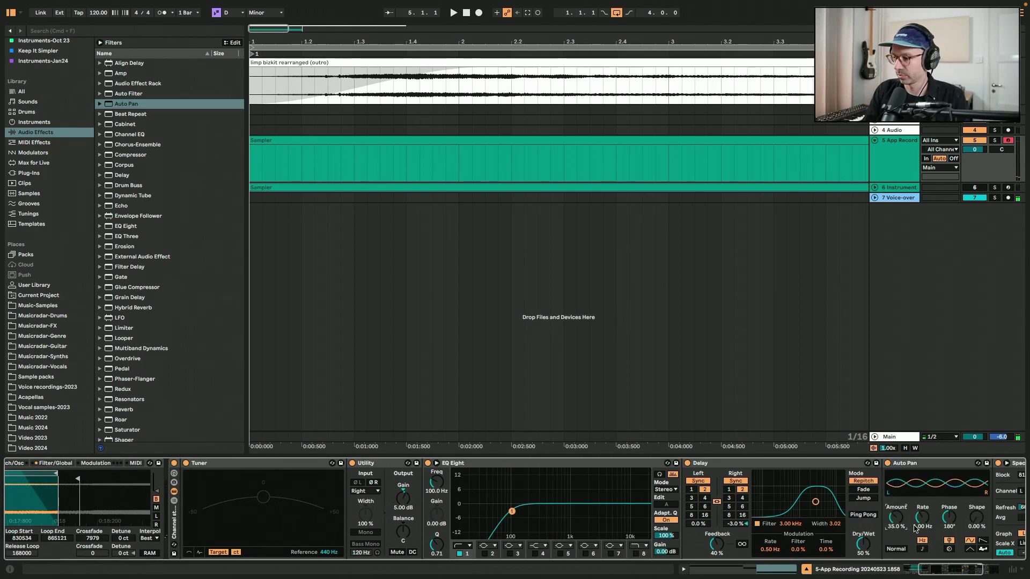
{"action": "type", "text": "0.4"}
{"action": "key", "text": "Return"}
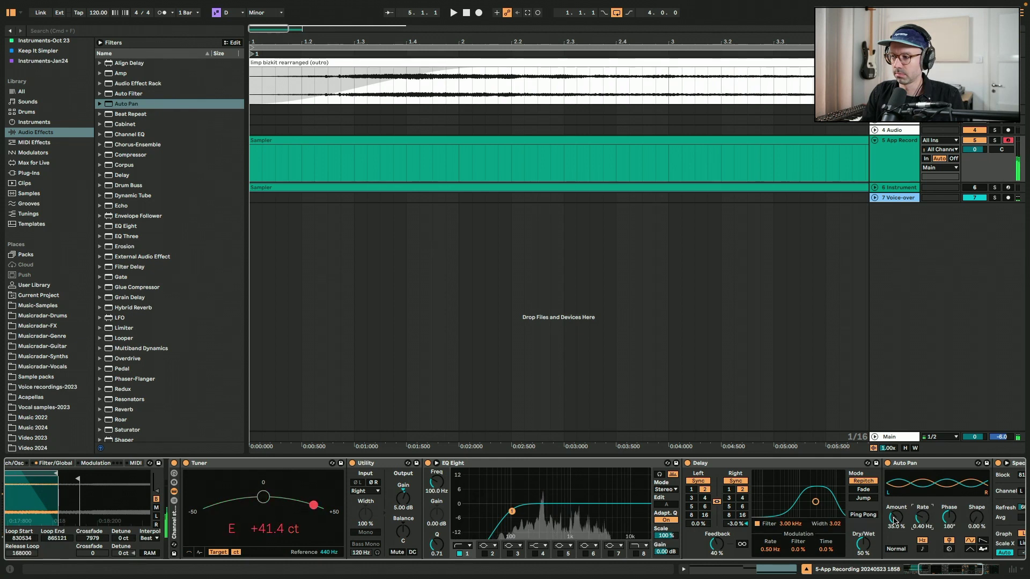
Set the Sampler filter to about 6.7 kHz with 26 % resonance and envelope amount -72, and return to the sample view.
{"action": "scroll", "coordinate": [893, 520], "scroll_direction": "left", "scroll_amount": 4}
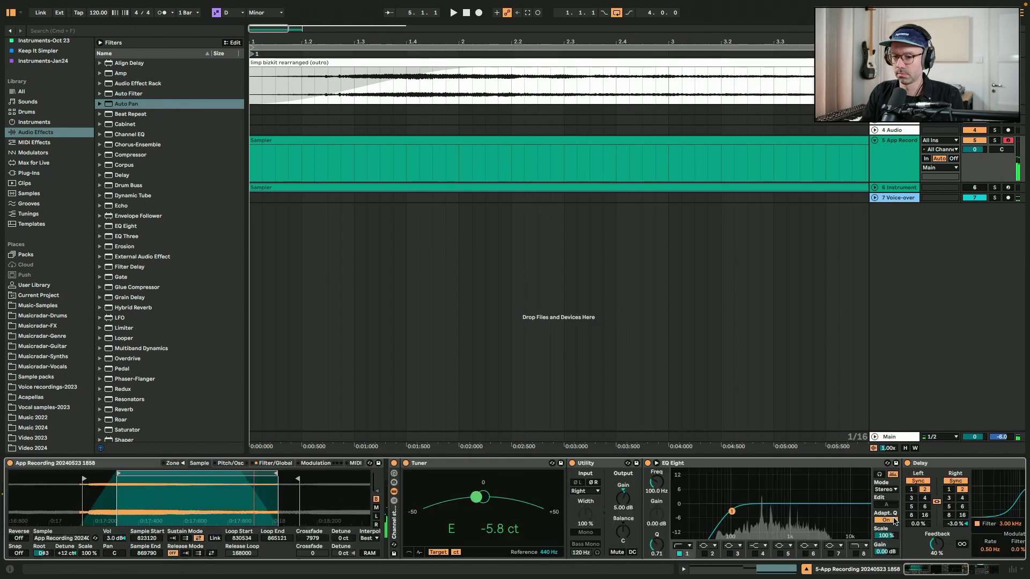
{"action": "left_click", "coordinate": [270, 468]}
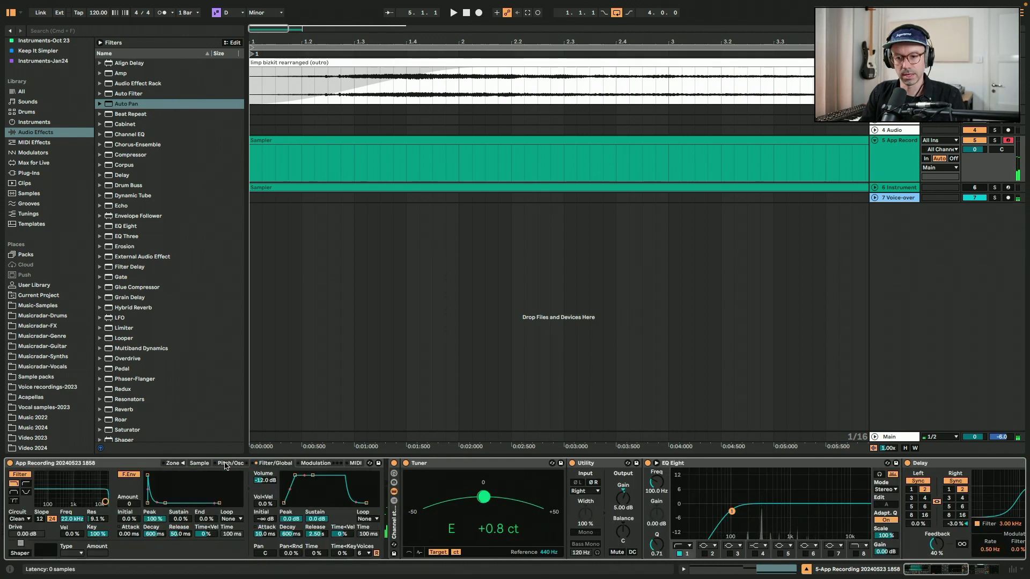
{"action": "left_click_drag", "start_coordinate": [66, 519], "coordinate": [131, 531]}
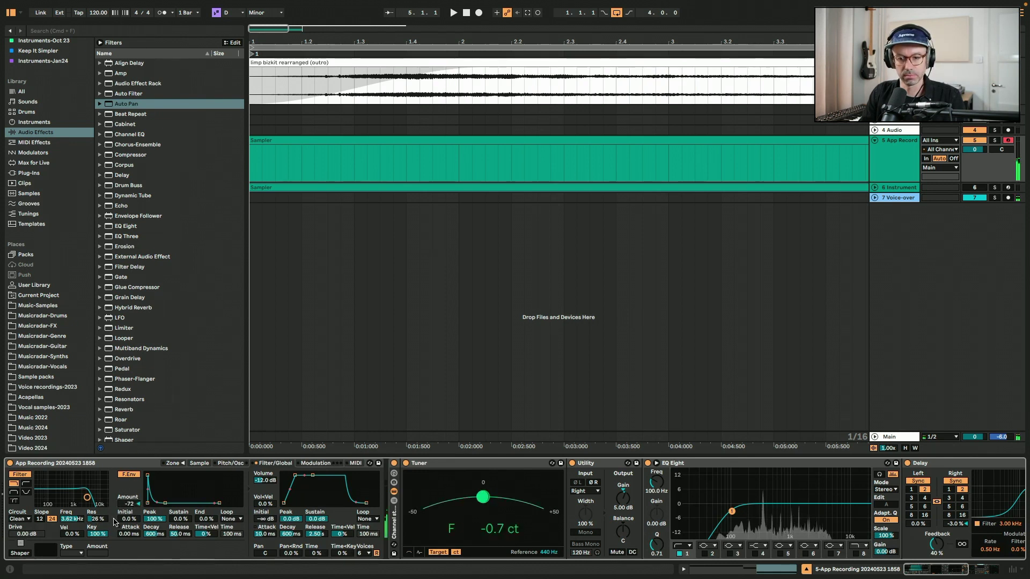
{"action": "mouse_move", "coordinate": [76, 519]}
{"action": "left_mouse_down"}
{"action": "mouse_move", "coordinate": [78, 552]}
{"action": "mouse_move", "coordinate": [78, 532]}
{"action": "left_mouse_up"}
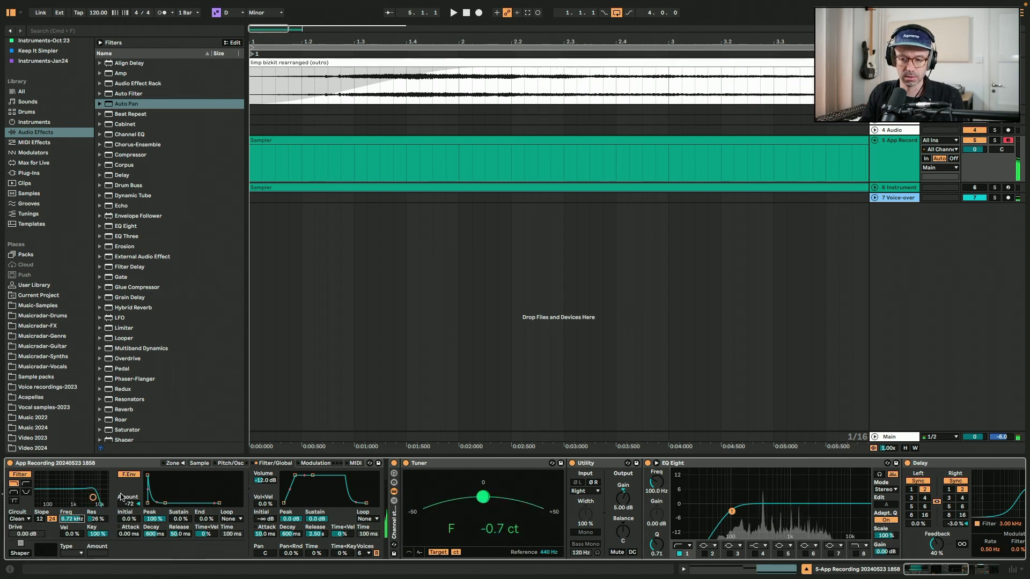
{"action": "left_click", "coordinate": [199, 463]}
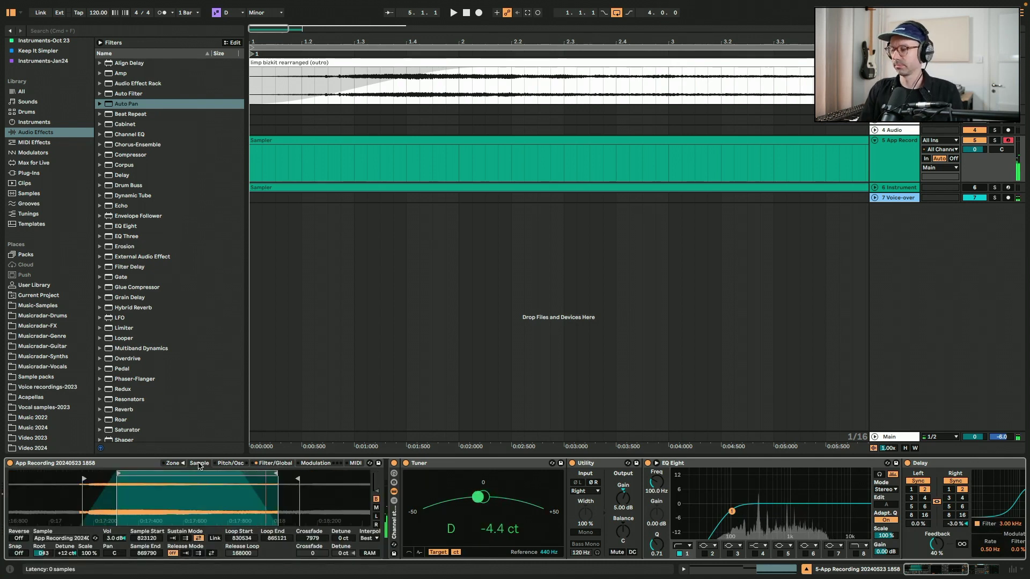
Set the Utility output gain to 7.00 dB and play notes in lower and higher octaves to audition the instrument.
{"action": "left_click_drag", "start_coordinate": [623, 501], "coordinate": [623, 493]}
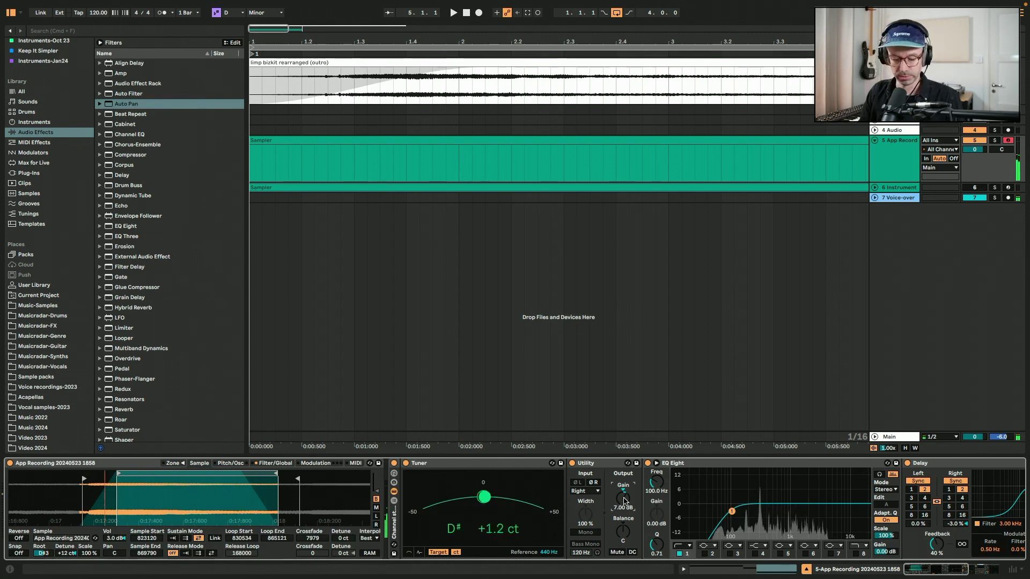
{"action": "key", "text": "z"}
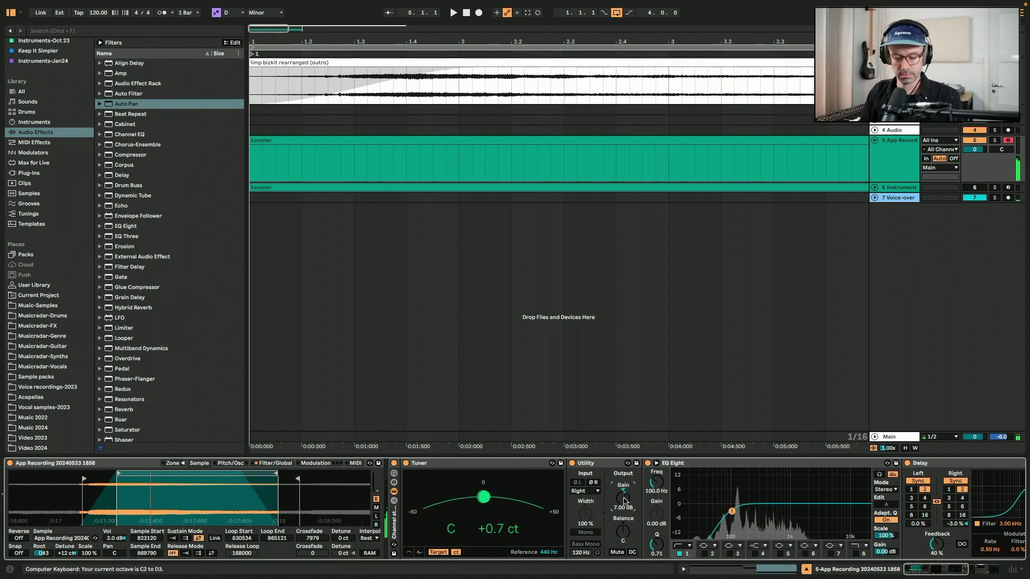
{"action": "key", "text": "x"}
{"action": "key", "text": "x"}
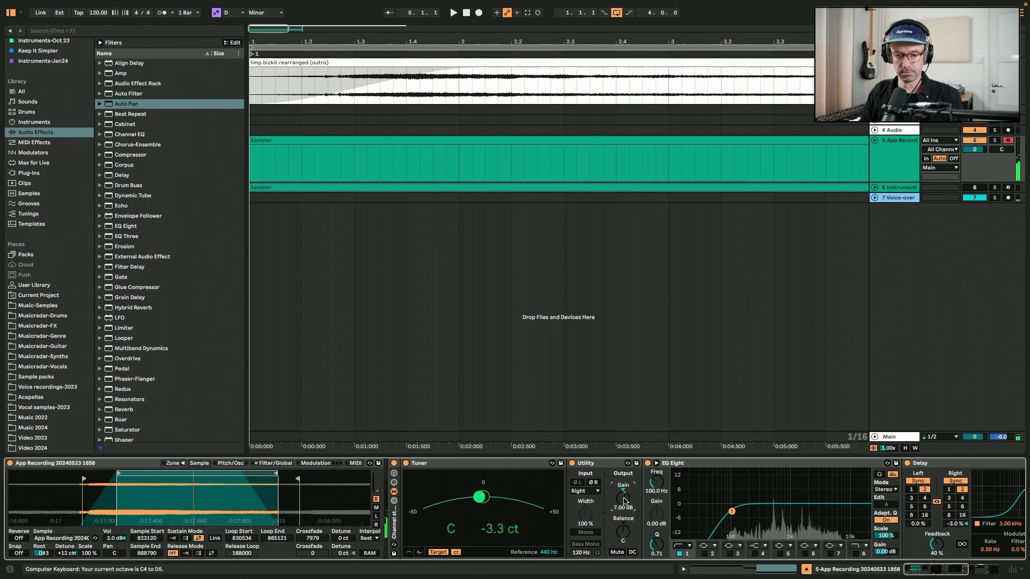
{"action": "key", "text": "a"}
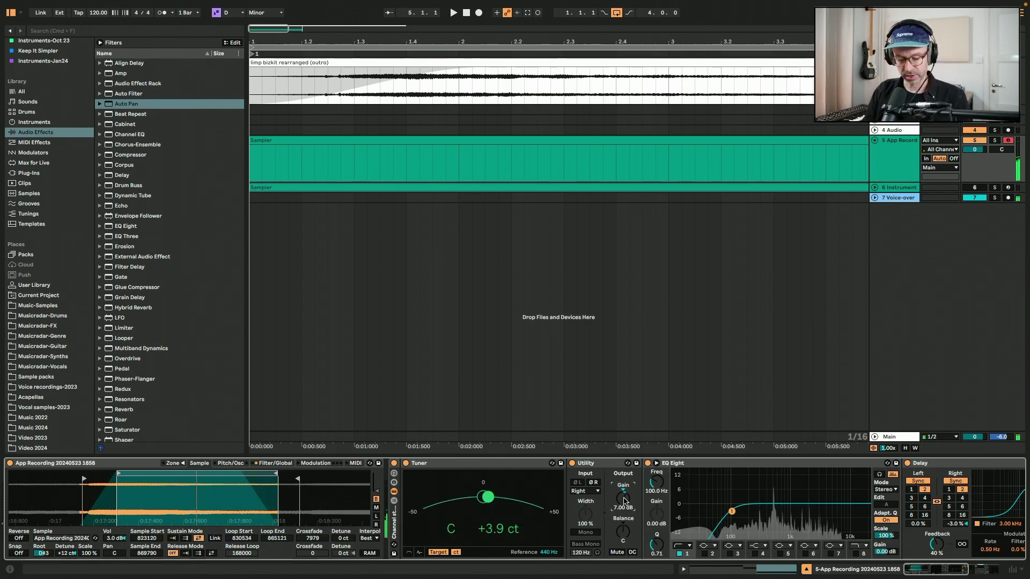
{"action": "key", "text": "a"}
{"action": "key", "text": "z"}
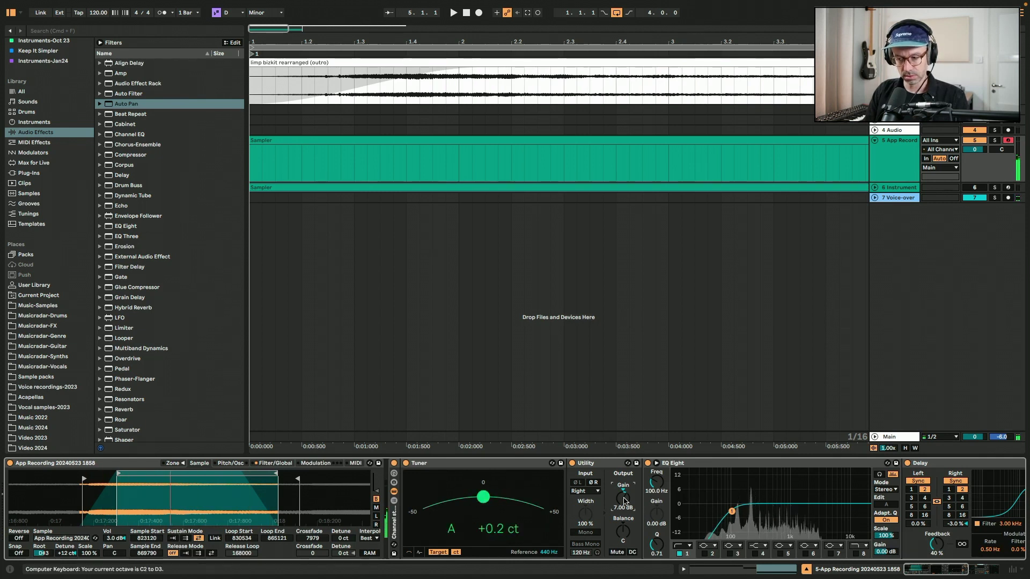
{"action": "key", "text": "h"}
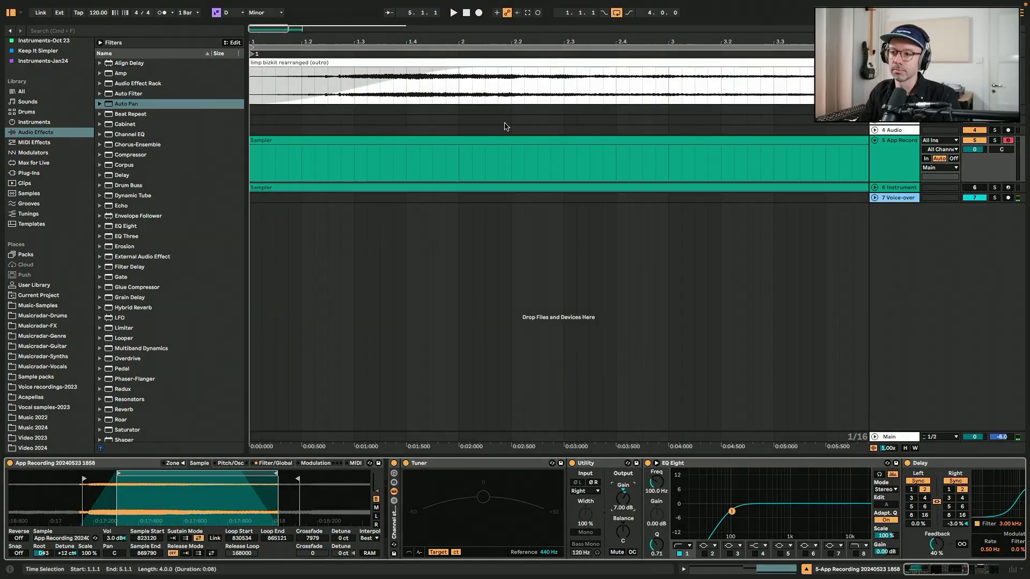
Open the Sampler track's empty MIDI clip and write F3 for two bars, E3 for two beats, and D3 from 3.3 to the clip's end.
{"action": "left_click", "coordinate": [508, 146]}
{"action": "double_click", "coordinate": [508, 145]}
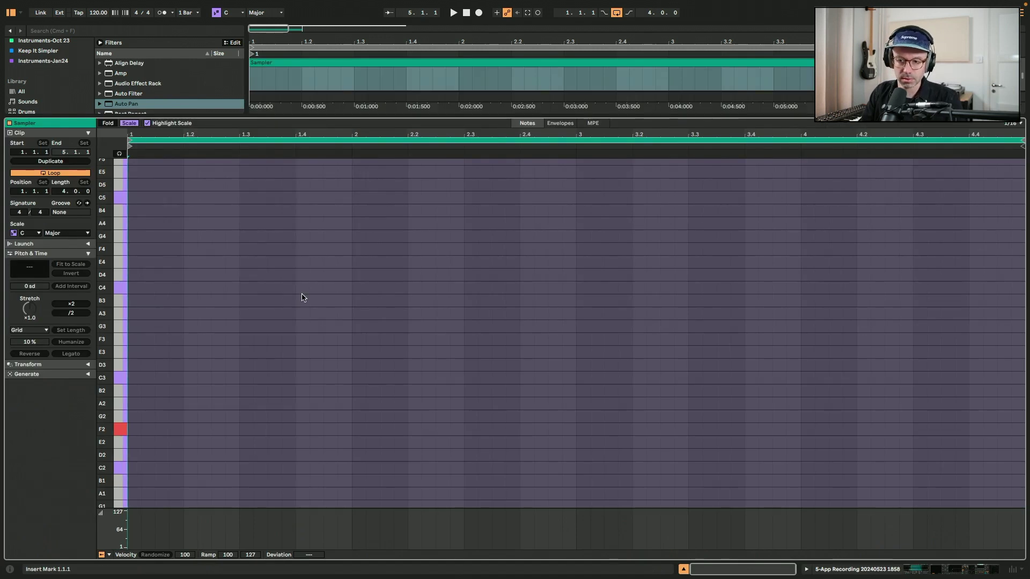
{"action": "key", "text": "x"}
{"action": "key", "text": "f"}
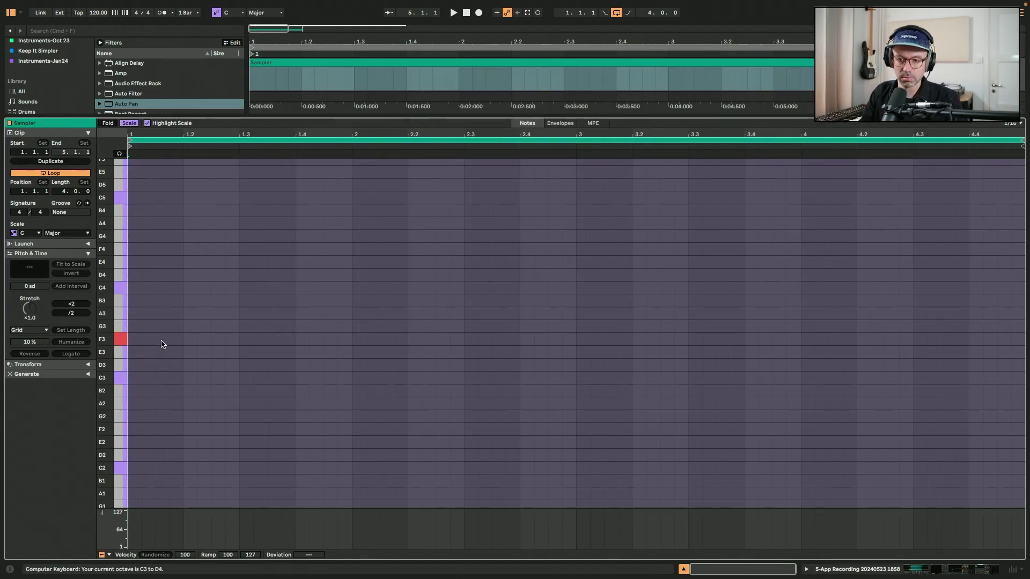
{"action": "double_click", "coordinate": [140, 339]}
{"action": "left_click_drag", "start_coordinate": [141, 339], "coordinate": [727, 364]}
{"action": "double_click", "coordinate": [583, 352]}
{"action": "key", "text": "super+d"}
{"action": "left_click_drag", "start_coordinate": [800, 365], "coordinate": [1025, 359]}
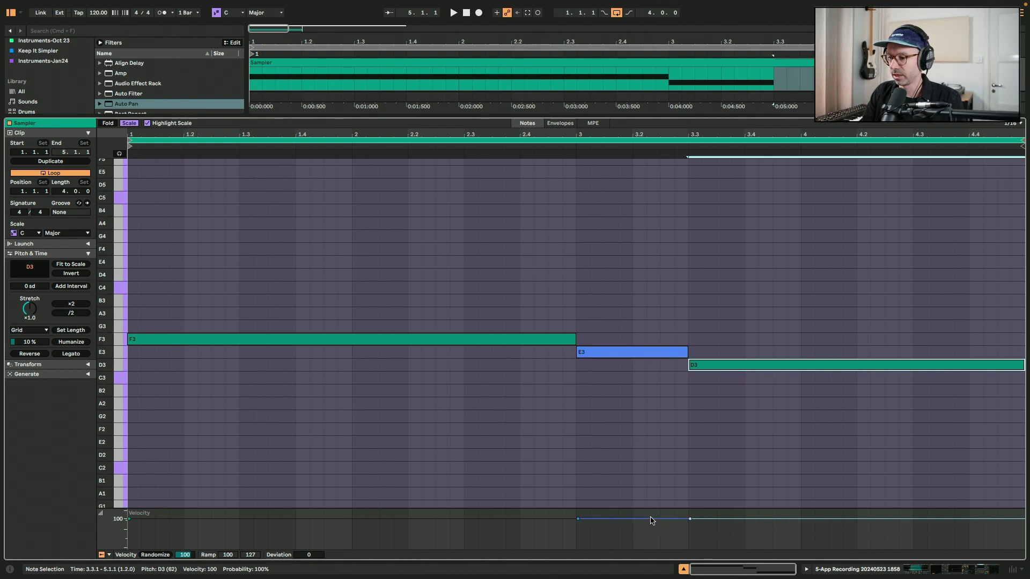